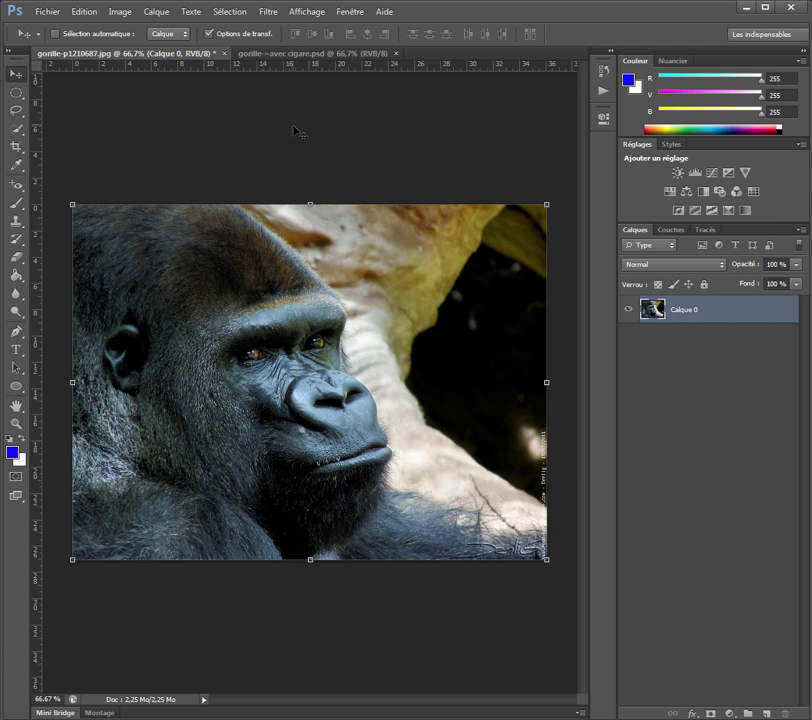
# Step: Try inverting the gorilla image with the Négatif adjustment applied directly to Calque 0, and undo it
pyautogui.click(120, 13)
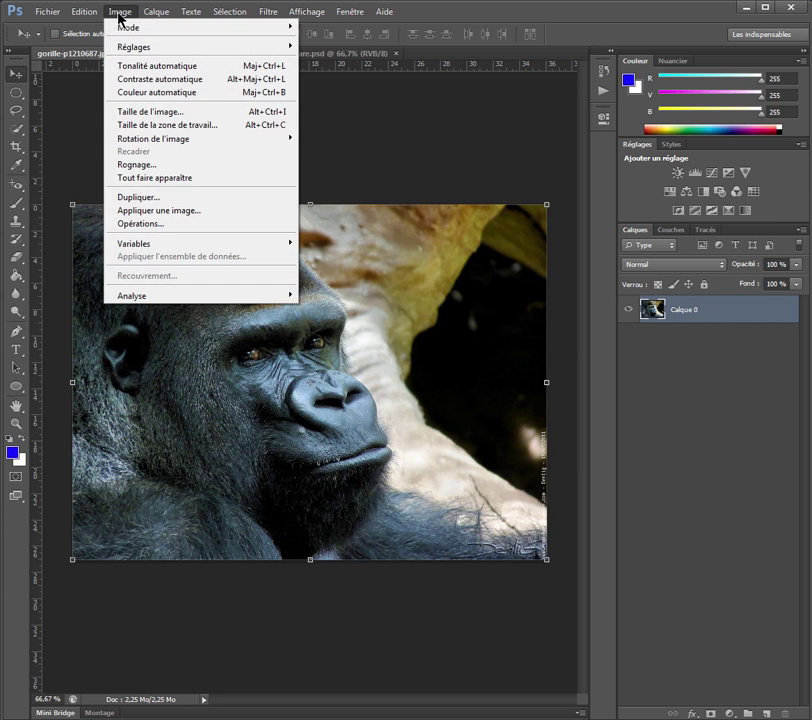
pyautogui.moveTo(136, 49)
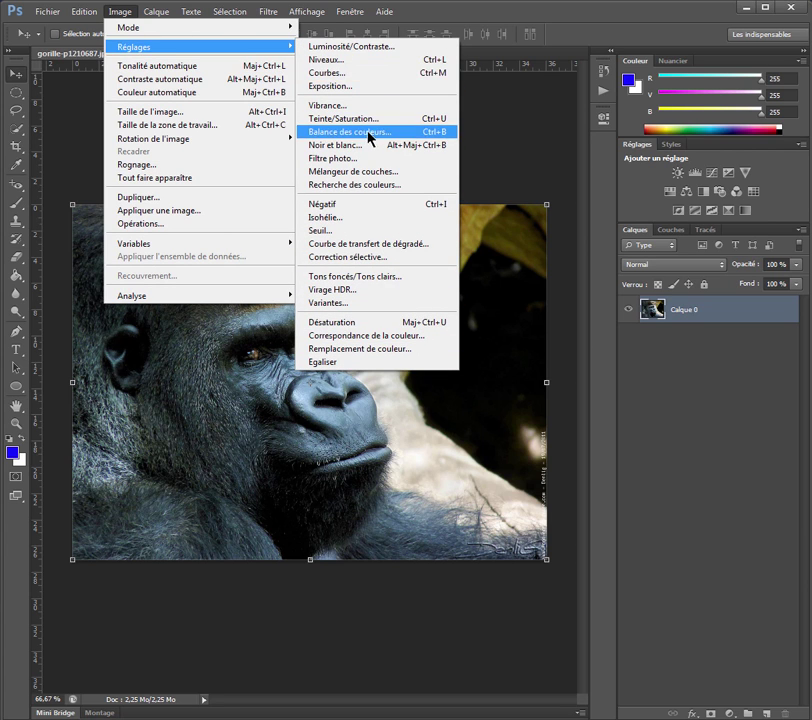
pyautogui.click(329, 212)
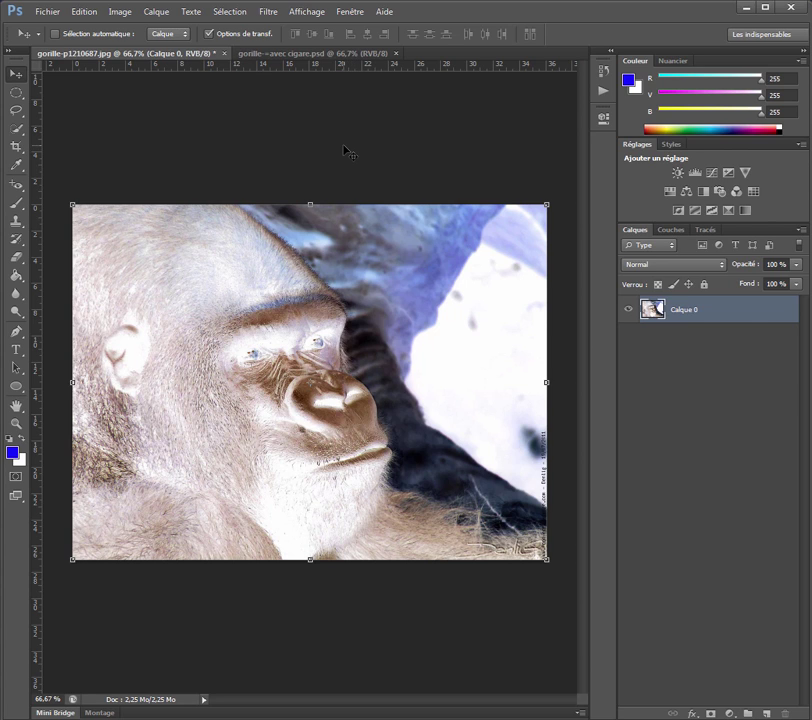
pyautogui.click(88, 12)
pyautogui.click(99, 55)
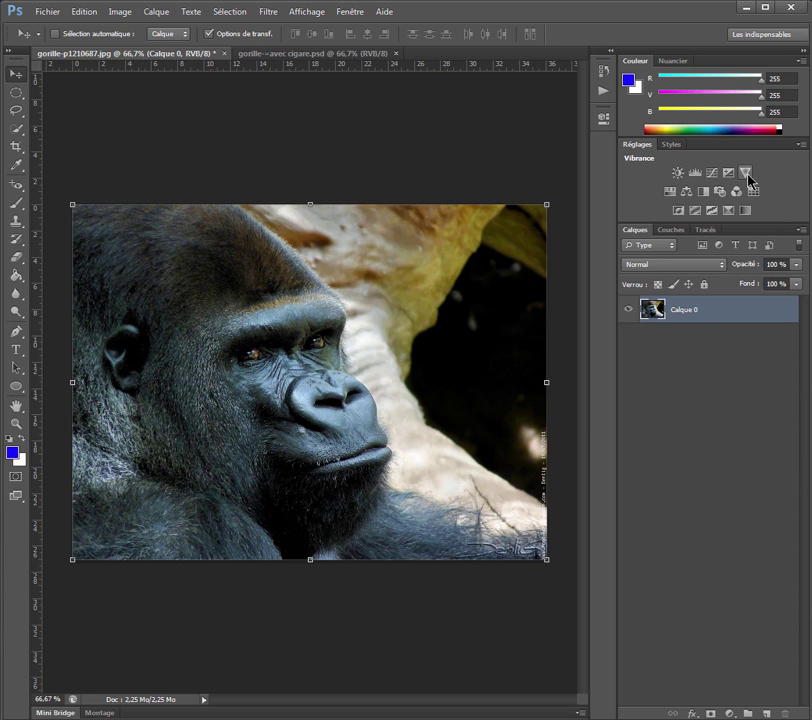
pyautogui.click(125, 14)
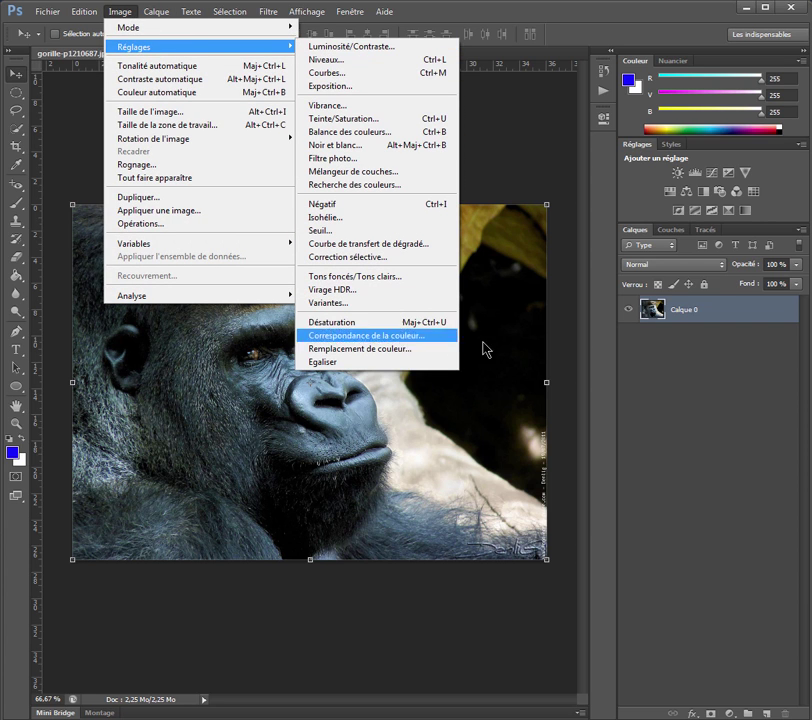
pyautogui.click(697, 397)
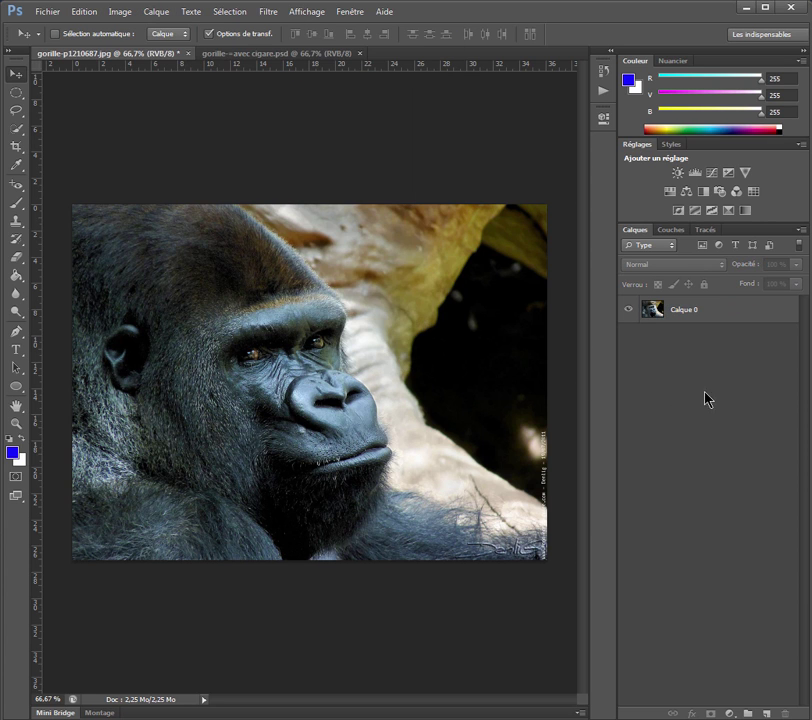
# Step: Try a Négatif adjustment layer above Calque 0, and undo its creation
pyautogui.click(708, 316)
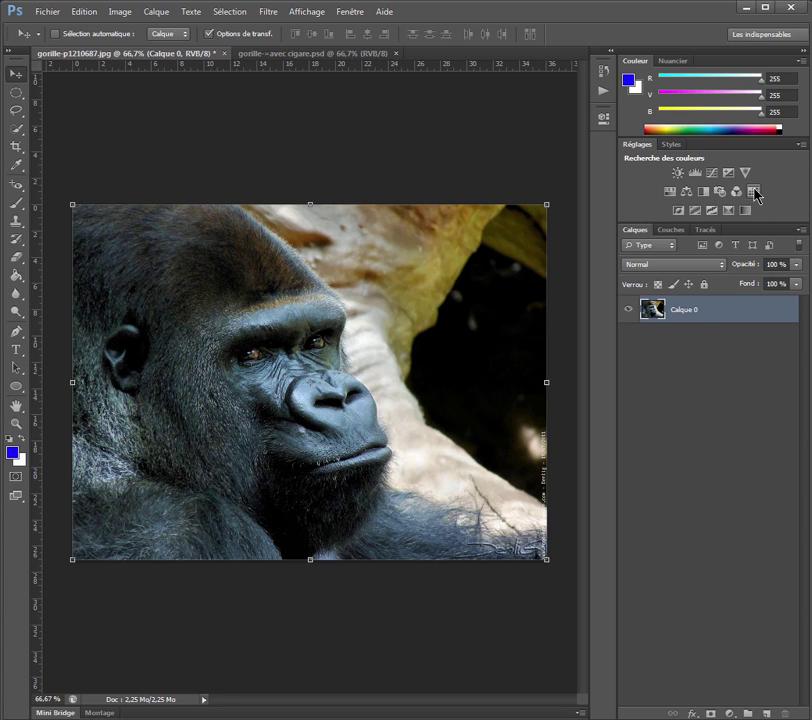
pyautogui.click(678, 211)
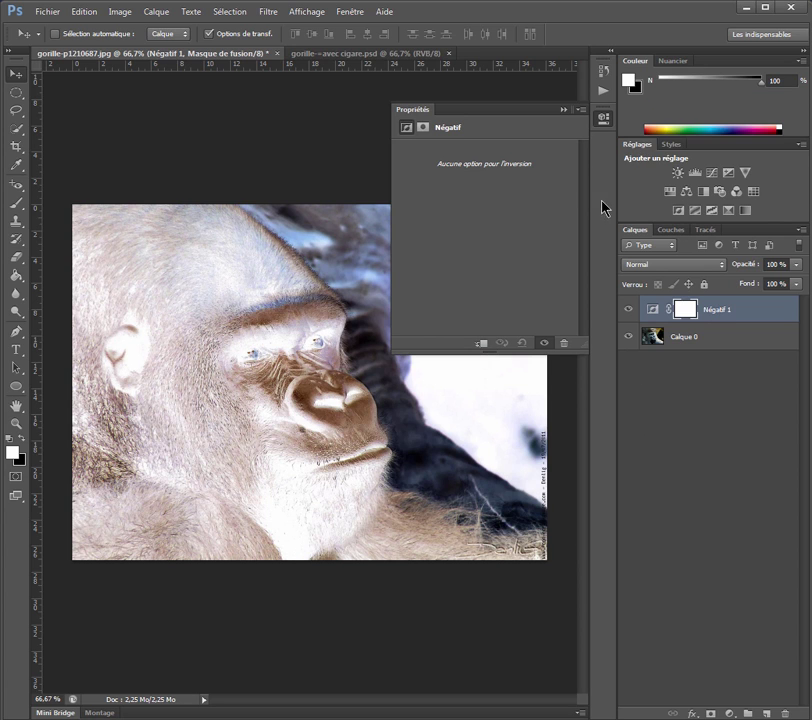
pyautogui.click(84, 12)
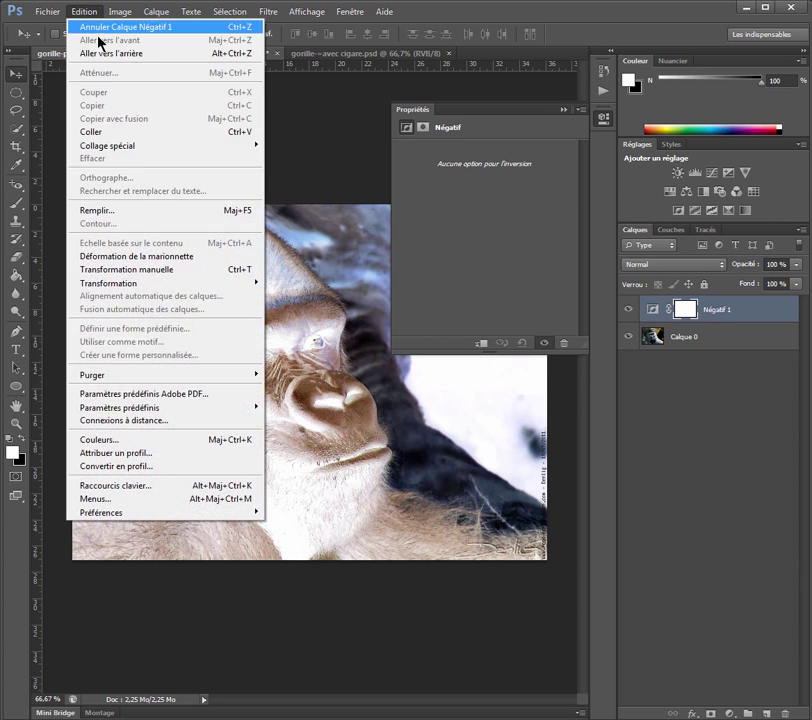
pyautogui.click(100, 53)
pyautogui.click(566, 111)
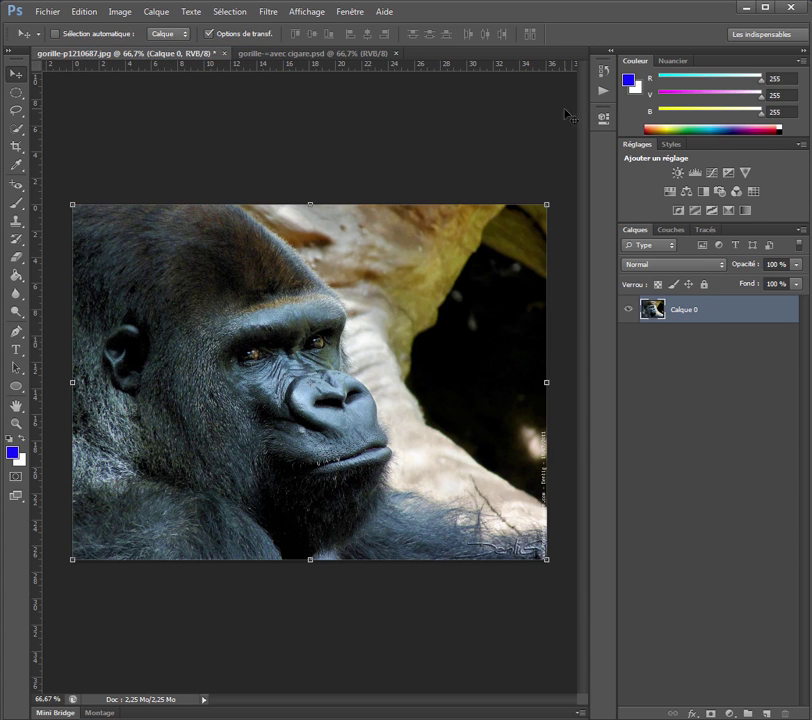
# Step: Add a Luminosité/Contraste adjustment layer above Calque 0 with brightness 29 and contrast -5
pyautogui.click(677, 177)
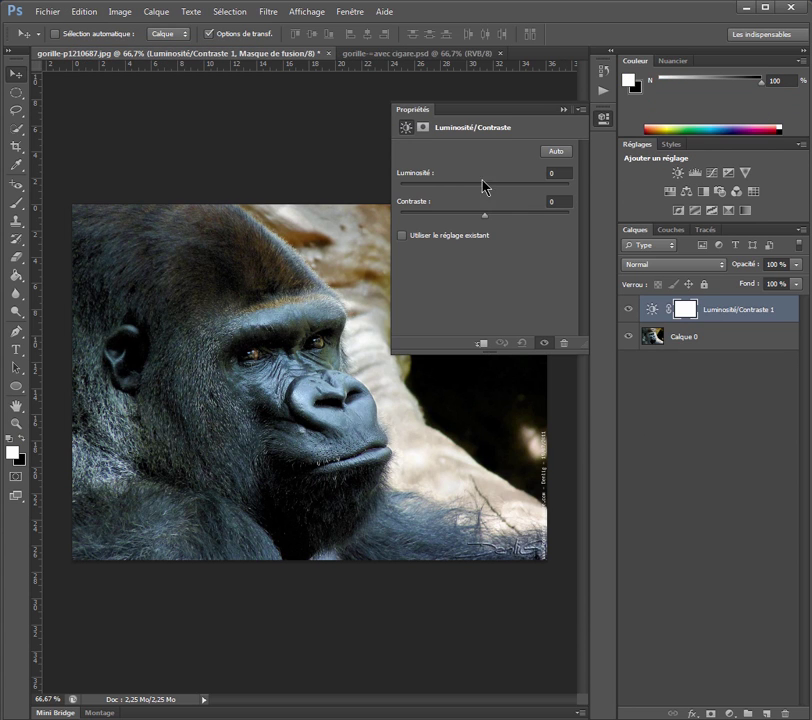
pyautogui.moveTo(486, 190)
pyautogui.mouseDown()
pyautogui.moveTo(510, 190)
pyautogui.moveTo(469, 190)
pyautogui.moveTo(502, 192)
pyautogui.mouseUp()
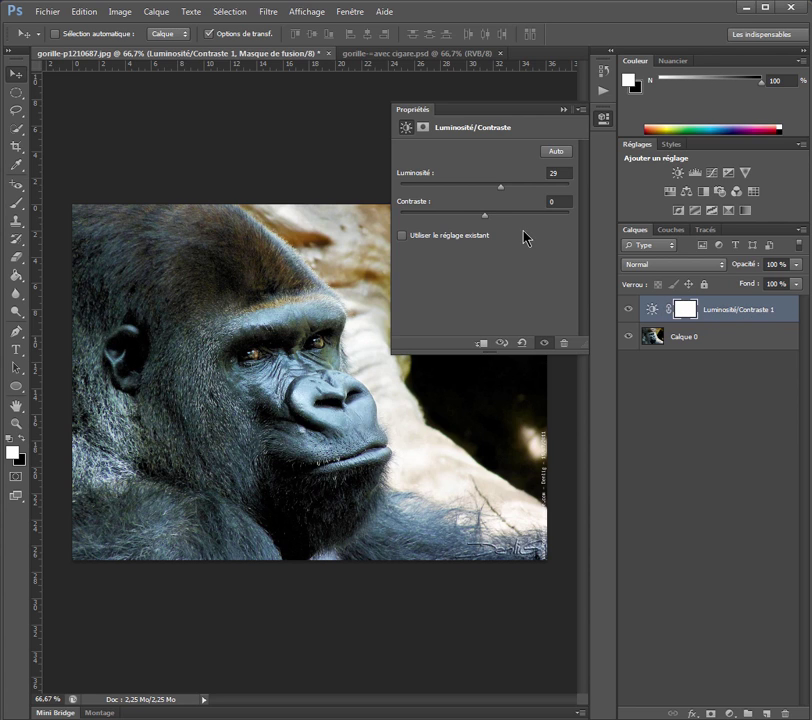
pyautogui.moveTo(485, 215); pyautogui.dragTo(477, 216)
pyautogui.click(745, 455)
pyautogui.click(563, 112)
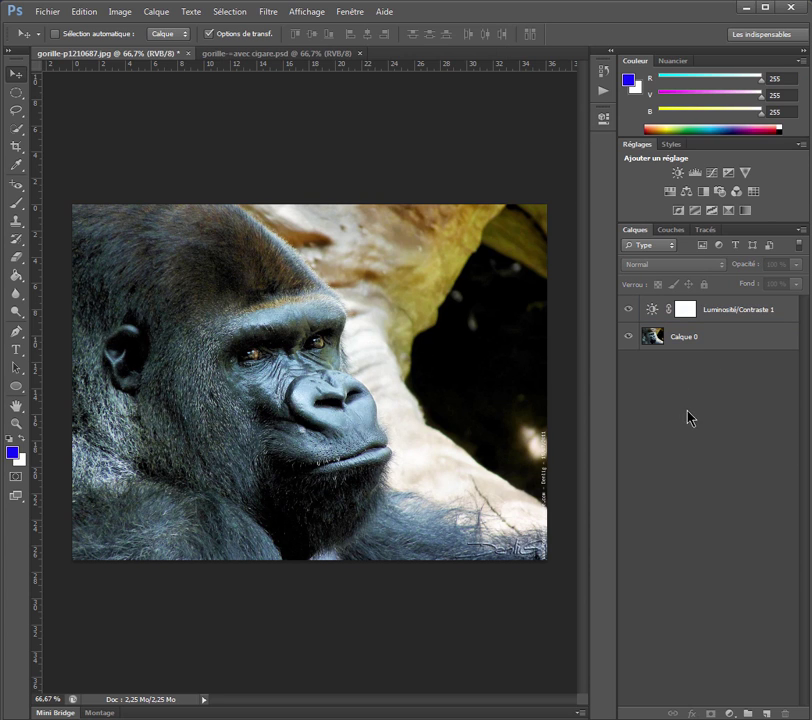
# Step: Reset the Luminosité/Contraste adjustment layer to its defaults and set its brightness to 53
pyautogui.doubleClick(652, 311)
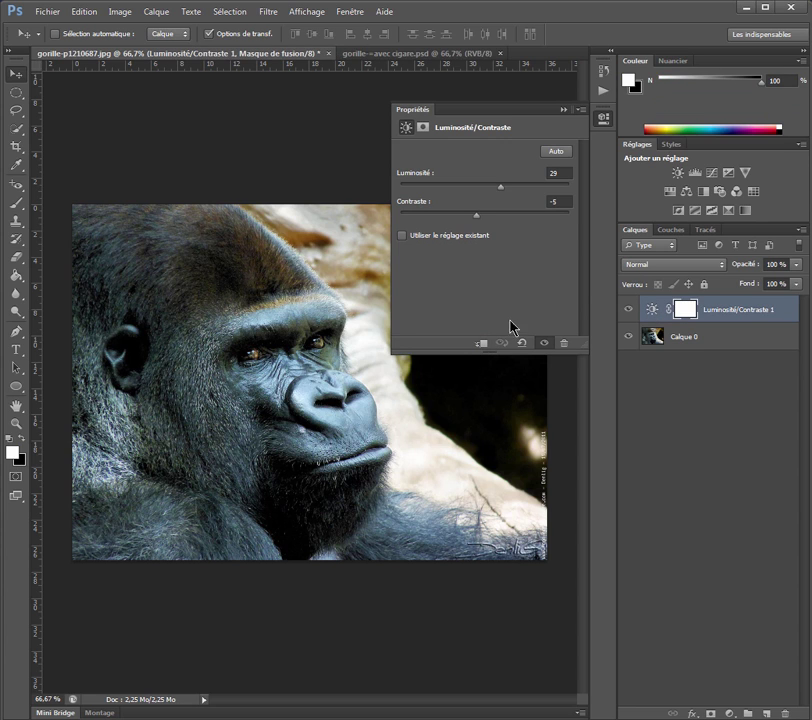
pyautogui.click(522, 344)
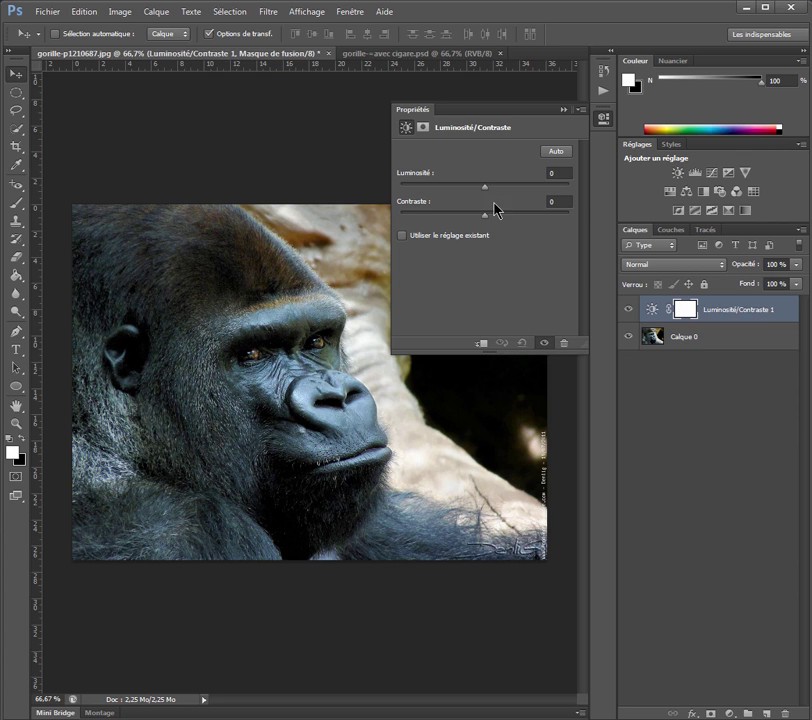
pyautogui.moveTo(485, 187); pyautogui.dragTo(513, 189)
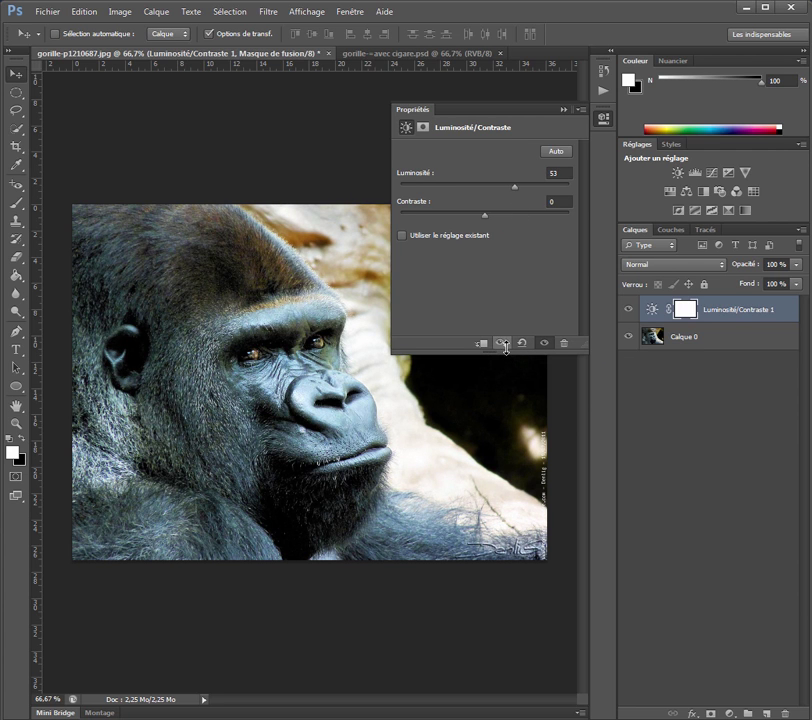
# Step: Preview the previous state of the Luminosité/Contraste adjustment, and delete that adjustment layer
pyautogui.click(503, 346)
pyautogui.click(506, 350)
pyautogui.click(563, 345)
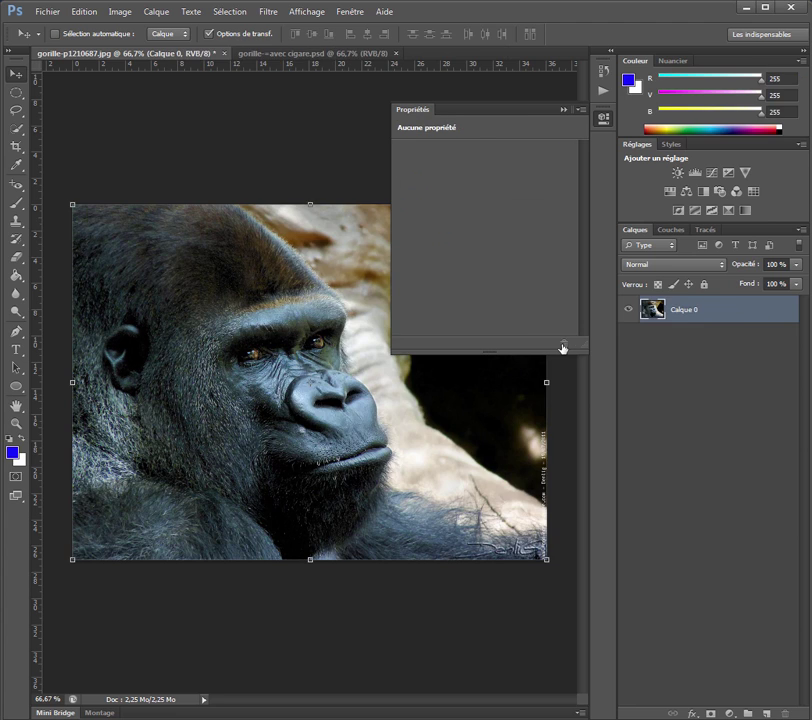
pyautogui.click(563, 110)
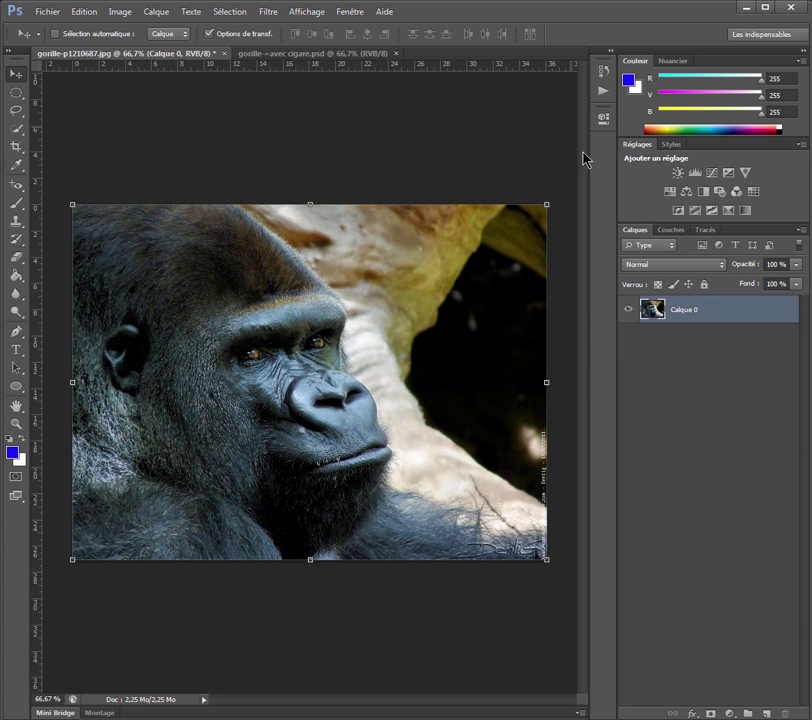
# Step: Add a Teinte/Saturation adjustment layer above Calque 0 with the hue set to +32
pyautogui.click(668, 192)
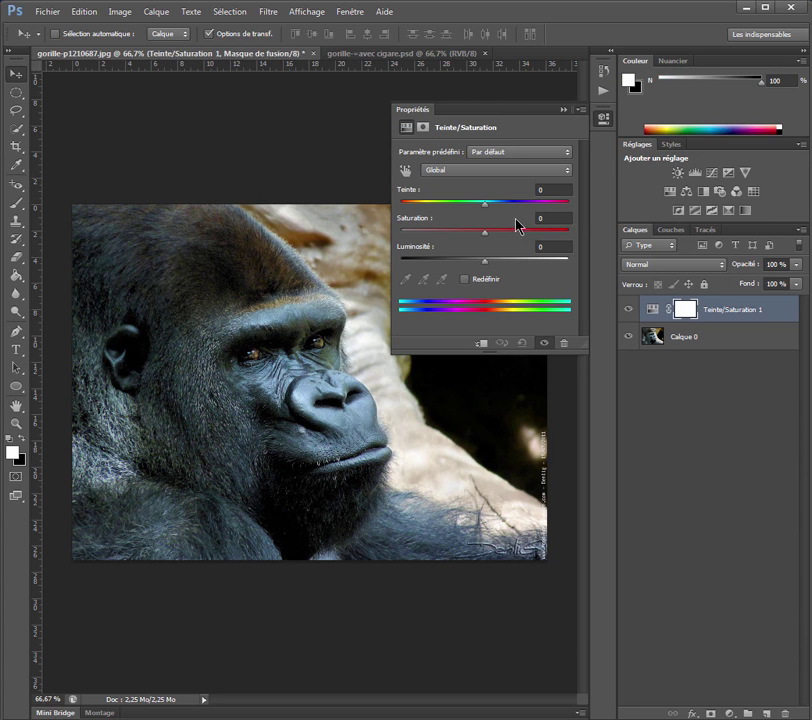
pyautogui.moveTo(486, 207); pyautogui.dragTo(513, 213)
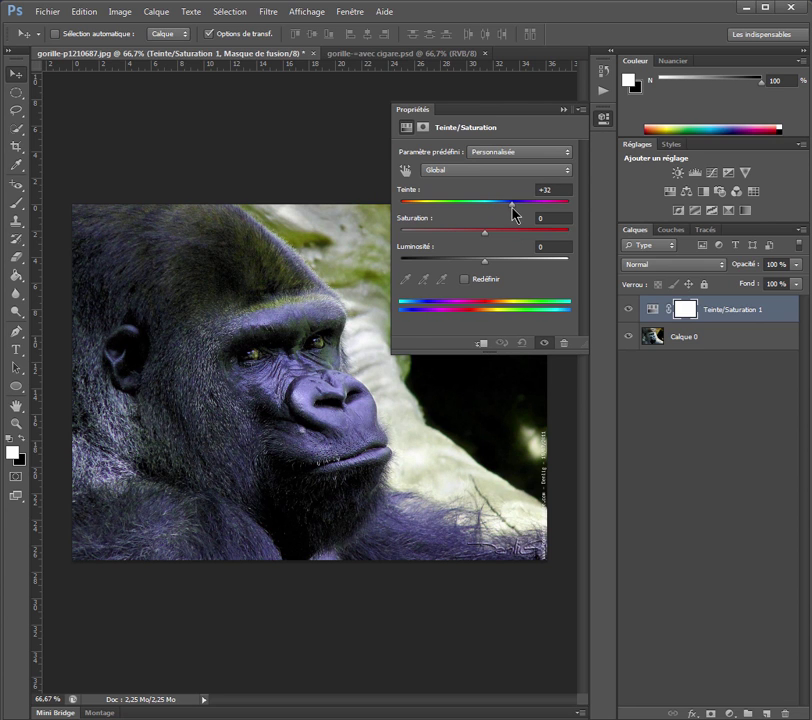
pyautogui.click(562, 111)
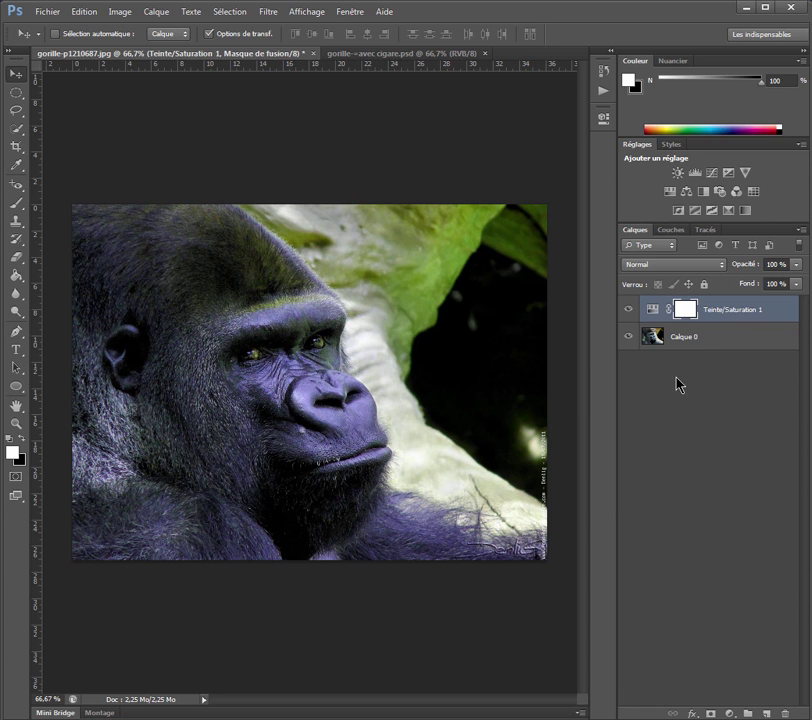
# Step: Add a Balance des couleurs adjustment layer on top and shift the midtones from cyan toward red
pyautogui.click(687, 192)
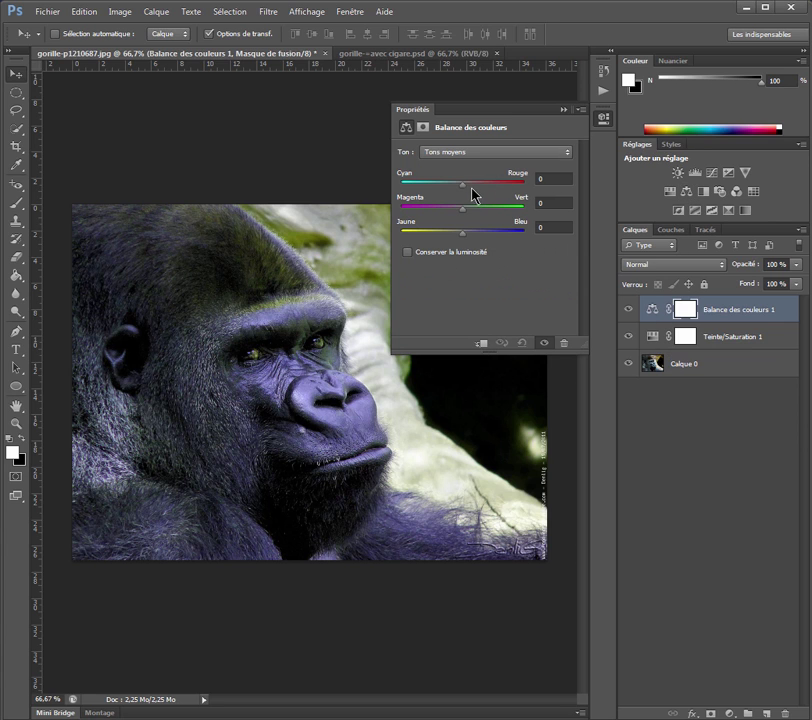
pyautogui.moveTo(471, 187); pyautogui.dragTo(485, 187)
pyautogui.click(563, 110)
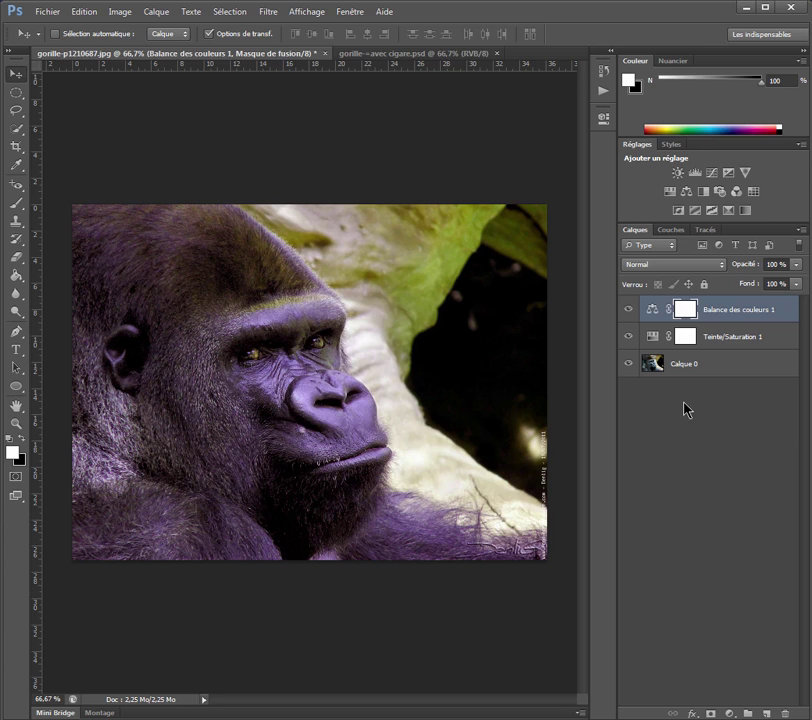
# Step: In gorille-=avec cigare.psd, add a Teinte/Saturation adjustment layer above the cigar layer Calque 1 with the hue set to +26
pyautogui.click(362, 55)
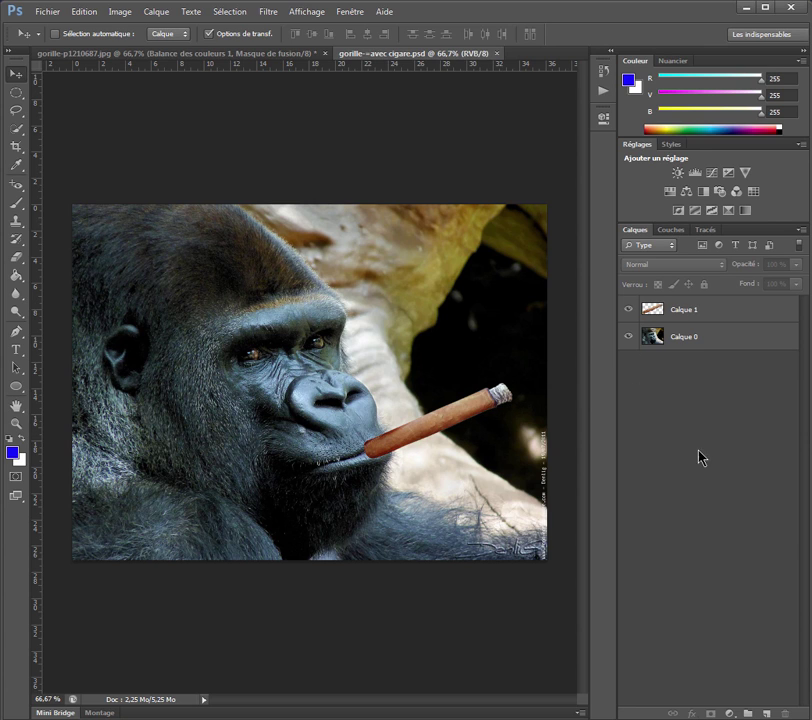
pyautogui.click(722, 313)
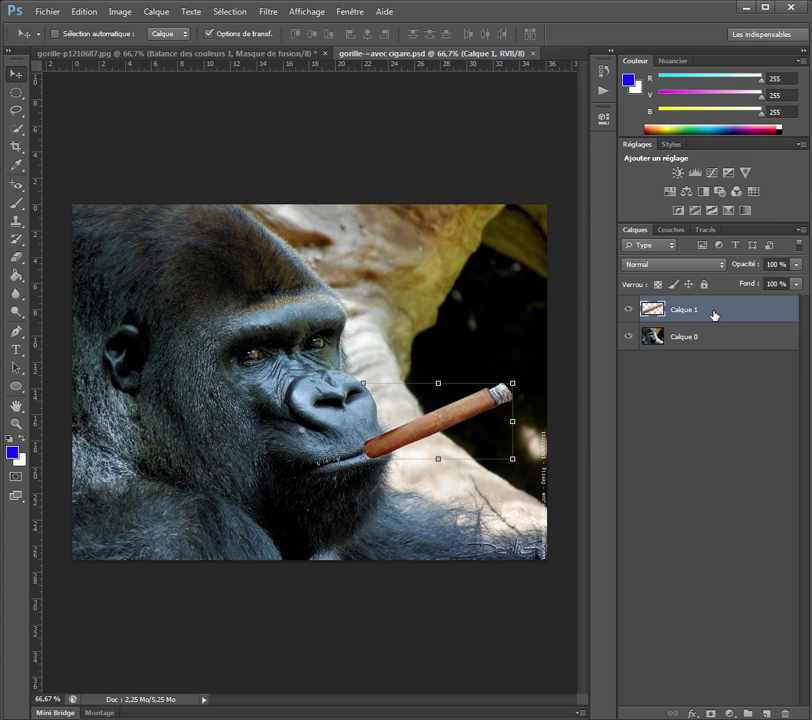
pyautogui.click(670, 192)
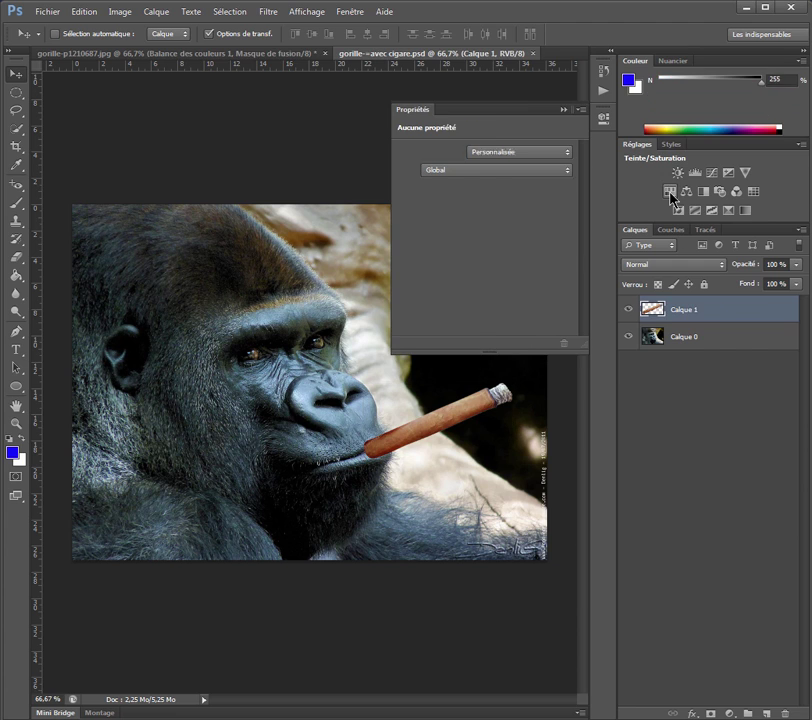
pyautogui.moveTo(484, 208); pyautogui.dragTo(508, 213)
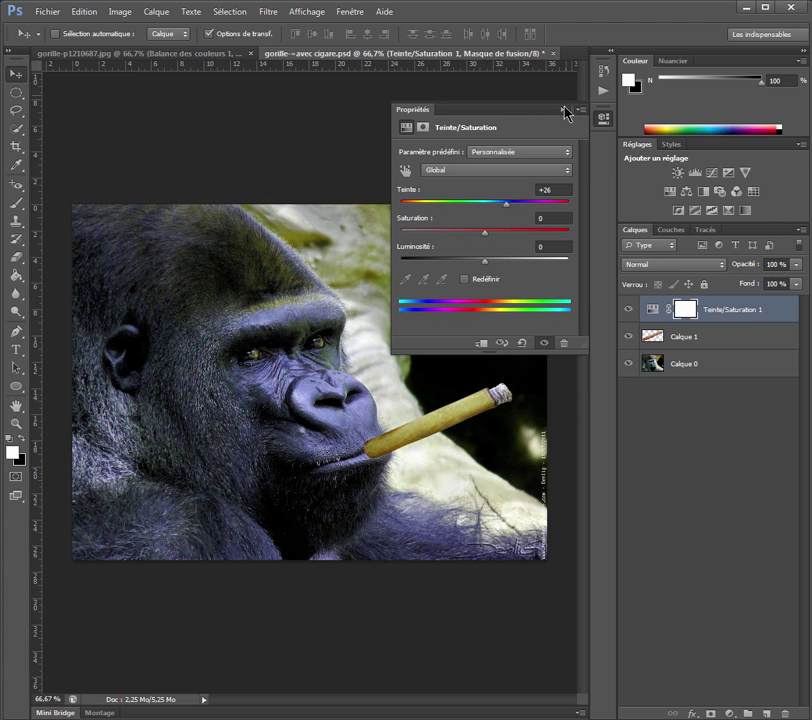
pyautogui.click(563, 110)
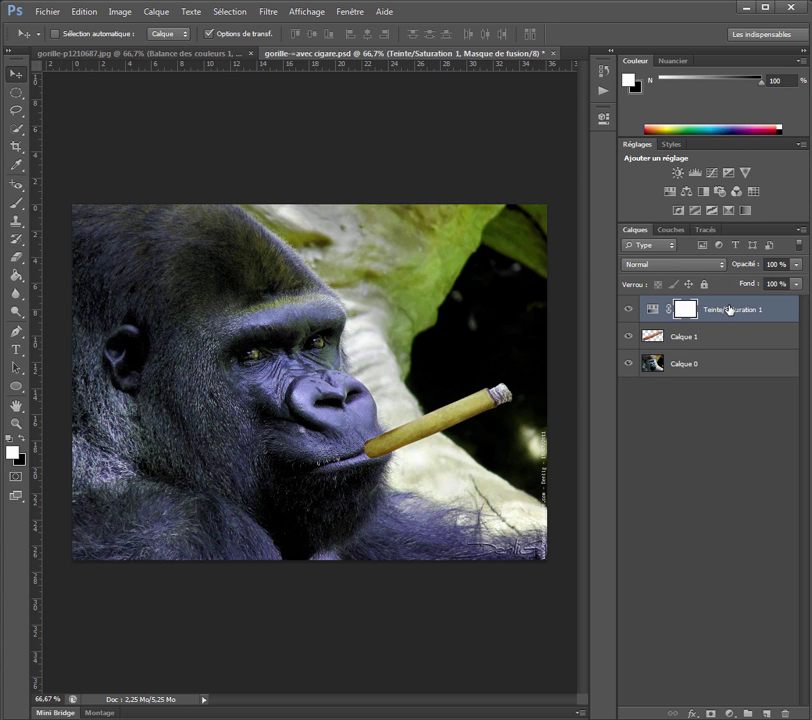
# Step: Clip the Teinte/Saturation layer to the cigar layer with a clipping mask and set its saturation to -1
pyautogui.rightClick(729, 311)
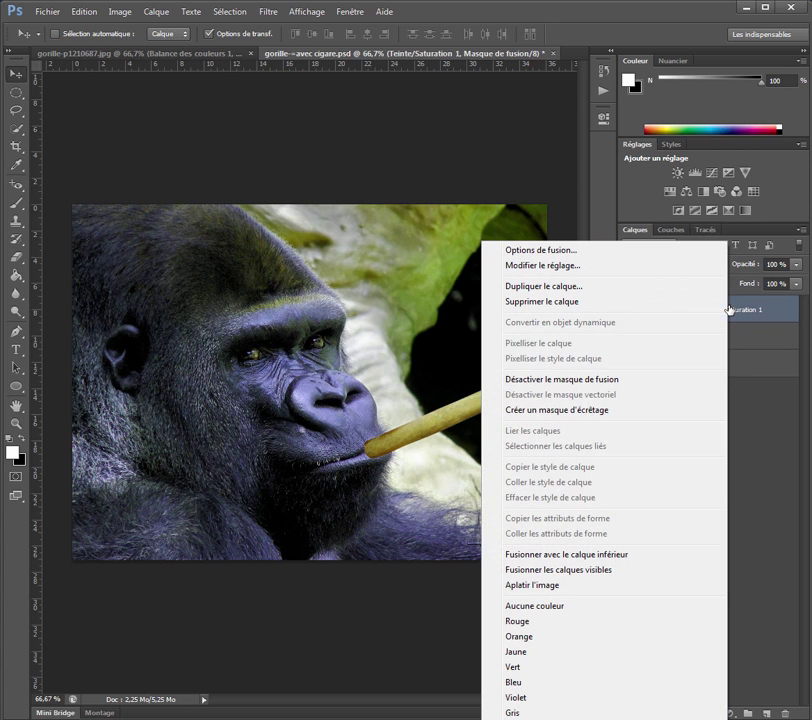
pyautogui.click(548, 411)
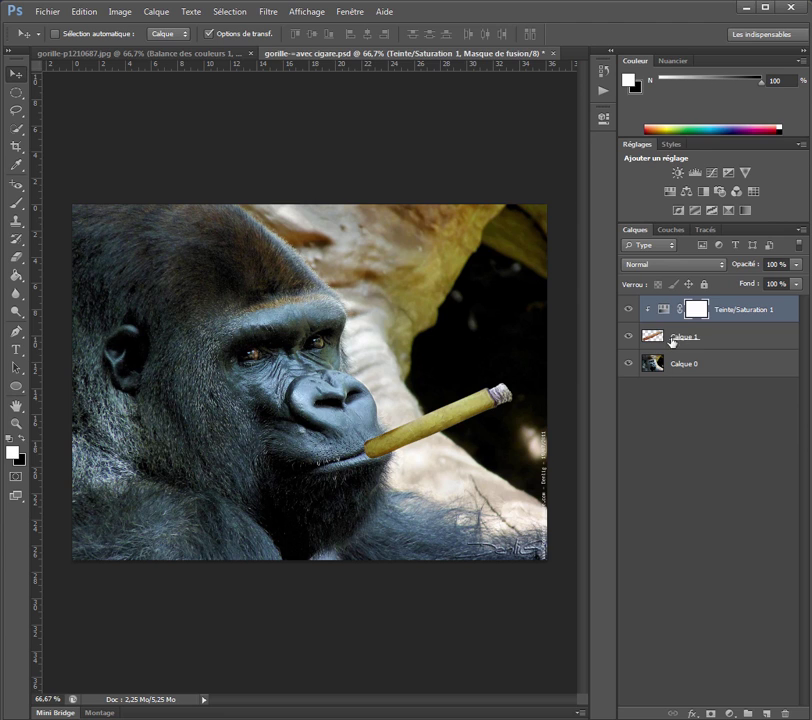
pyautogui.doubleClick(664, 314)
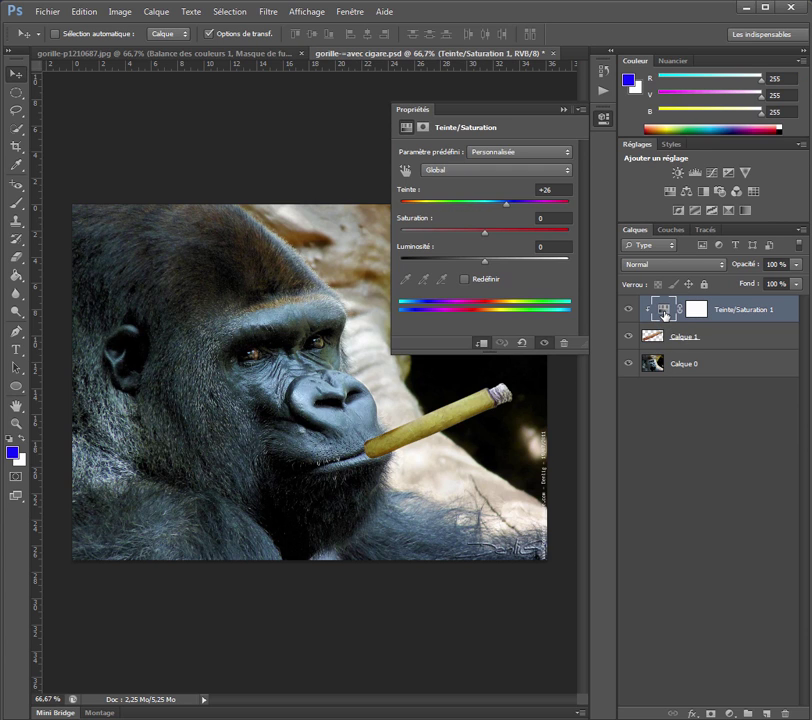
pyautogui.moveTo(489, 240)
pyautogui.mouseDown()
pyautogui.moveTo(540, 238)
pyautogui.moveTo(440, 236)
pyautogui.moveTo(567, 232)
pyautogui.moveTo(470, 236)
pyautogui.moveTo(484, 236)
pyautogui.mouseUp()
pyautogui.click(563, 110)
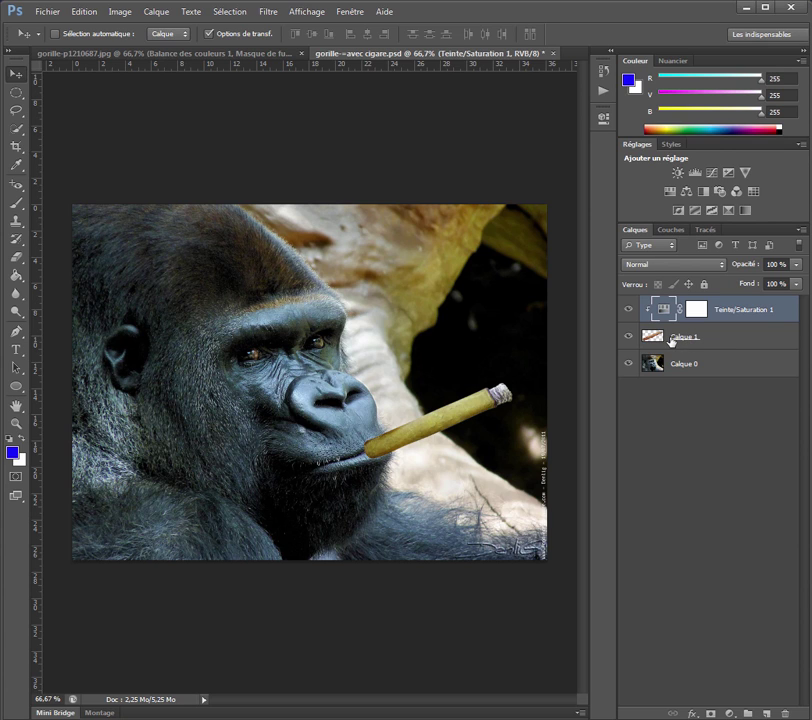
# Step: Release the clipping mask of the Teinte/Saturation layer
pyautogui.rightClick(718, 311)
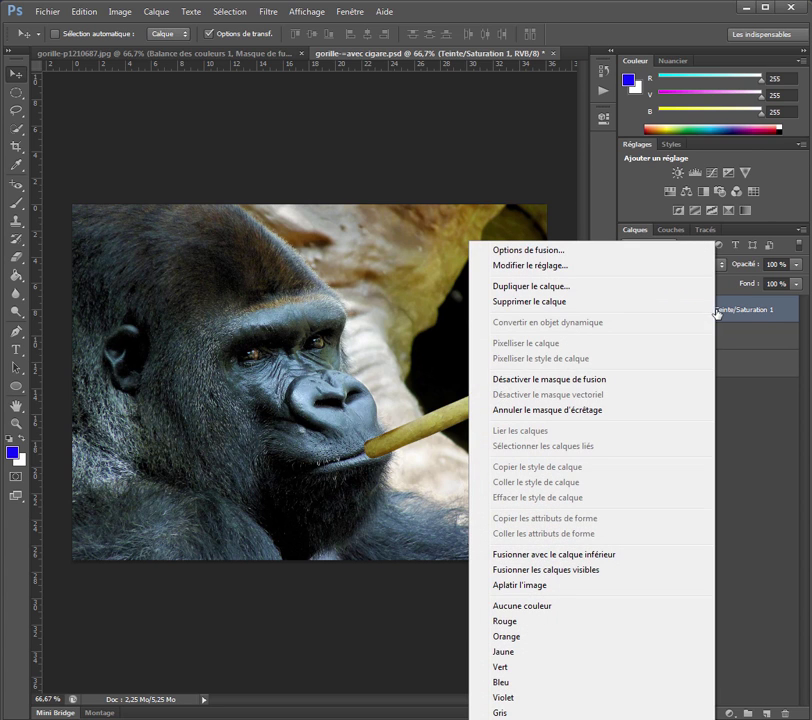
pyautogui.click(557, 410)
pyautogui.click(685, 420)
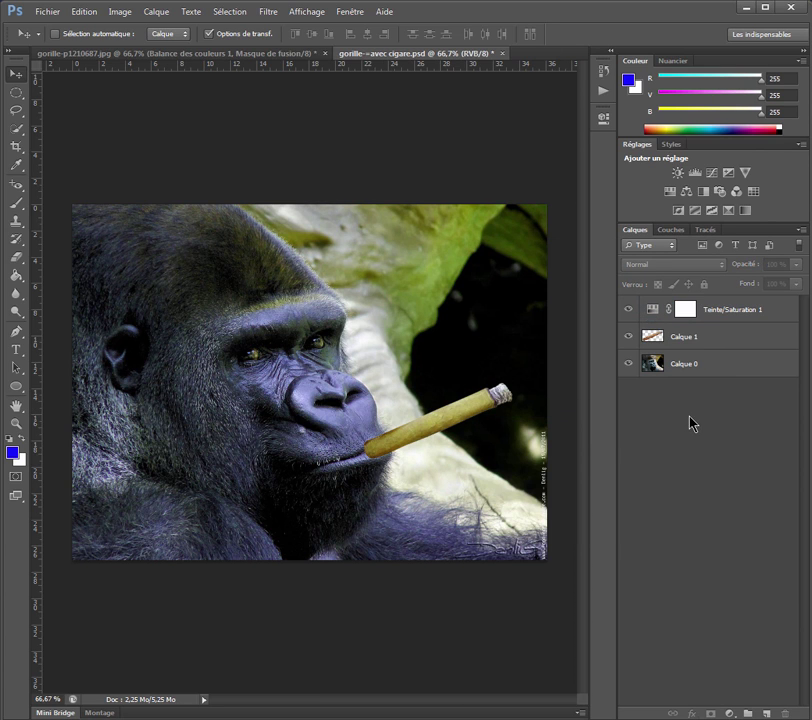
# Step: Open the Teinte/Saturation layer's properties and clip the adjustment to the cigar layer again from there
pyautogui.click(650, 311)
pyautogui.doubleClick(651, 311)
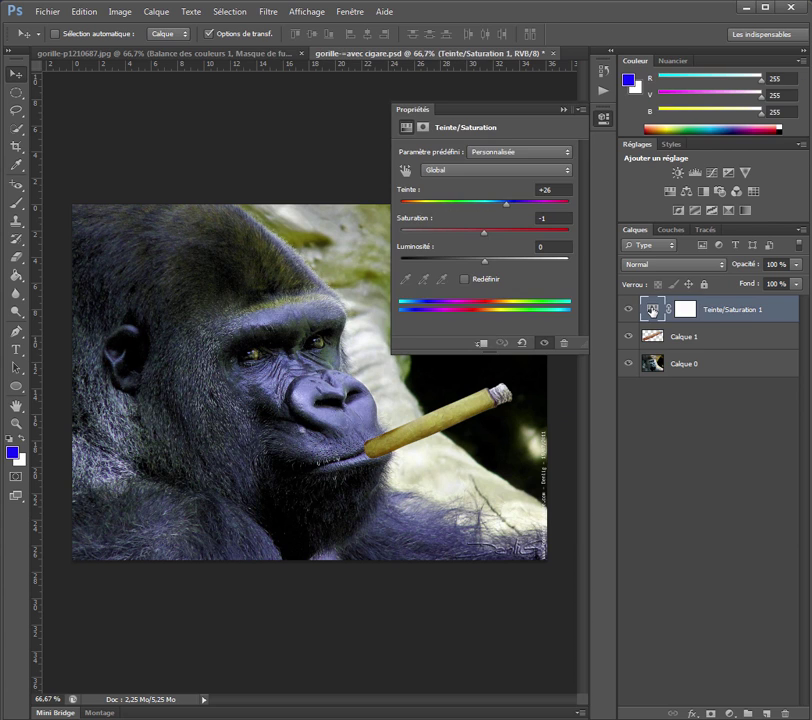
pyautogui.click(483, 344)
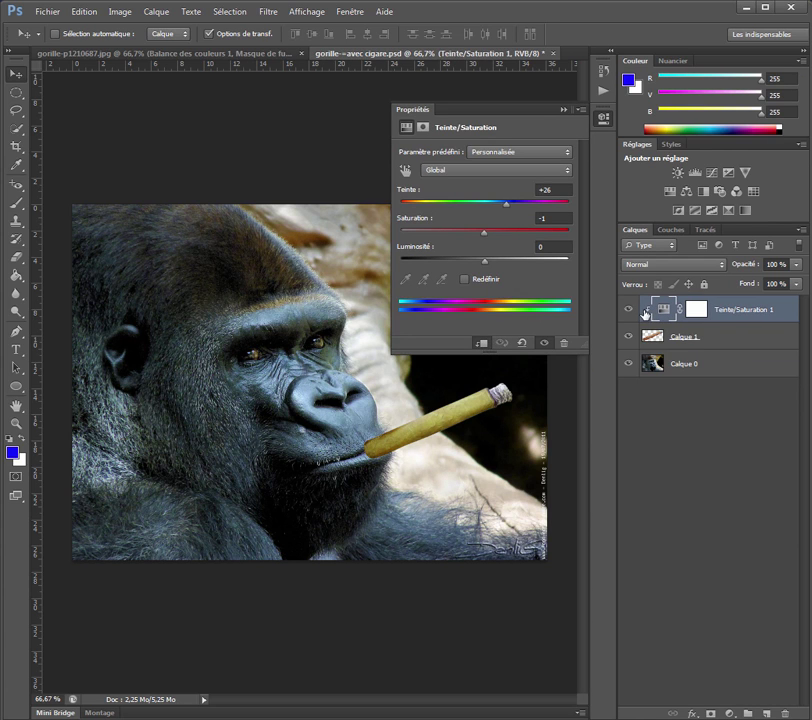